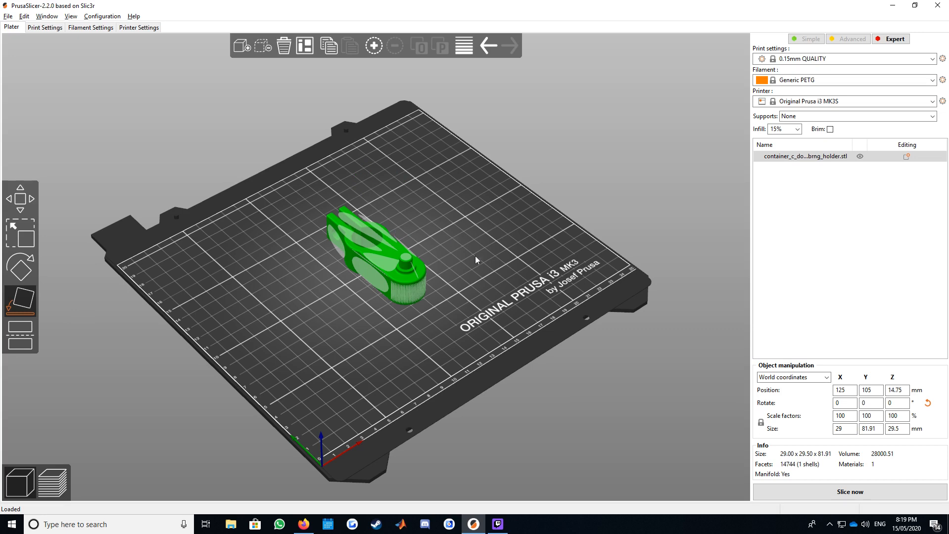
Slice the bearing holder with the 0.15mm QUALITY settings and preview all layers up to the top of the peg
left_click(802, 491)
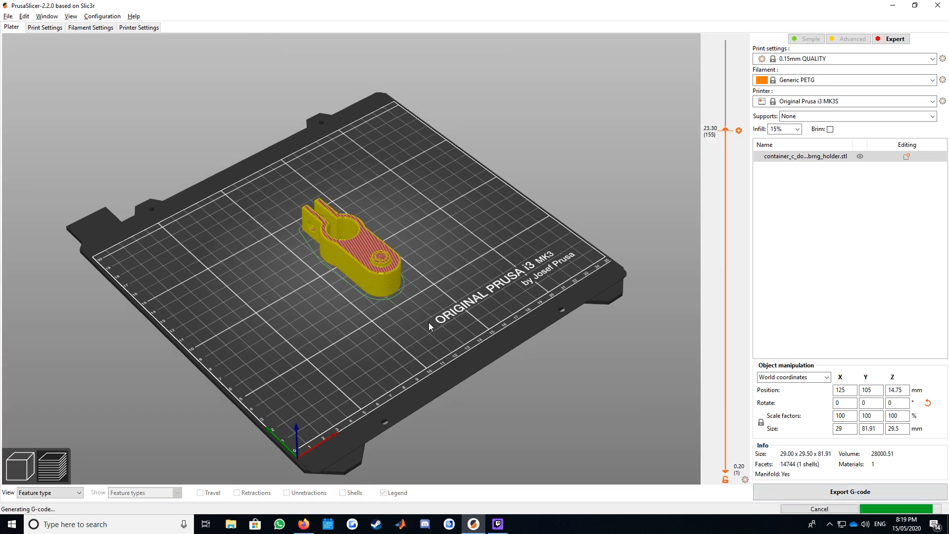
left_click_drag(725, 131, 732, 4)
scroll(450, 261, "up", 10)
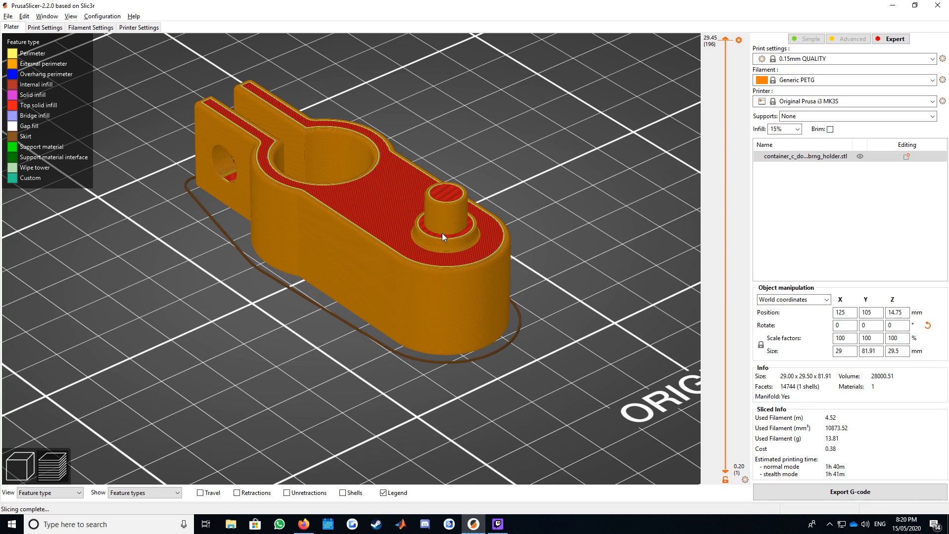
scroll(539, 213, "up", 6)
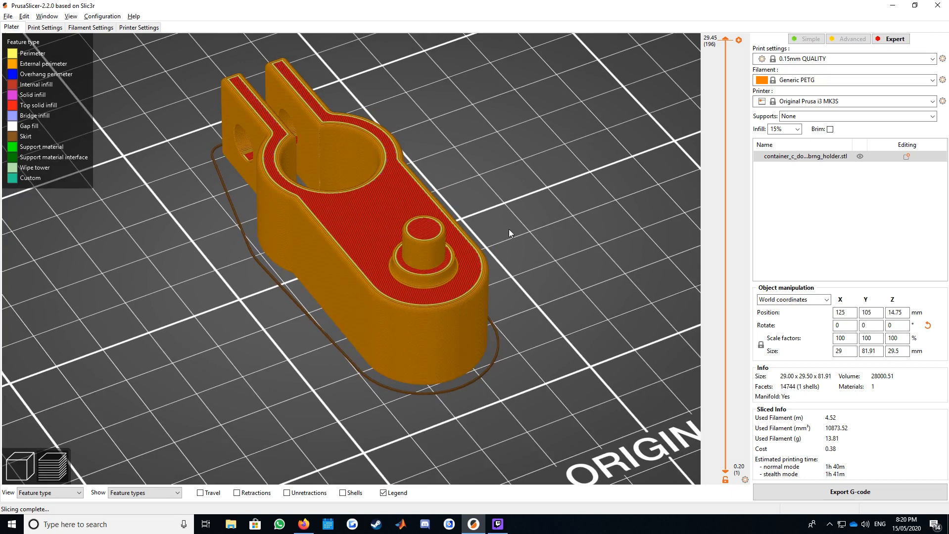
scroll(492, 268, "up", 8)
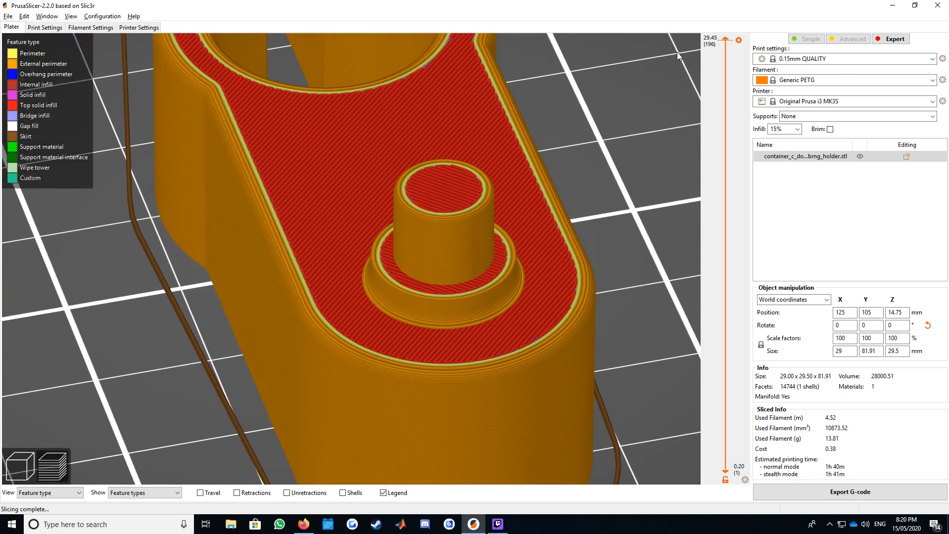
Lower the layer preview to 27.65 mm to examine the infill inside the peg, and restore the full-height preview
left_click_drag(725, 42, 725, 66)
scroll(481, 233, "up", 3)
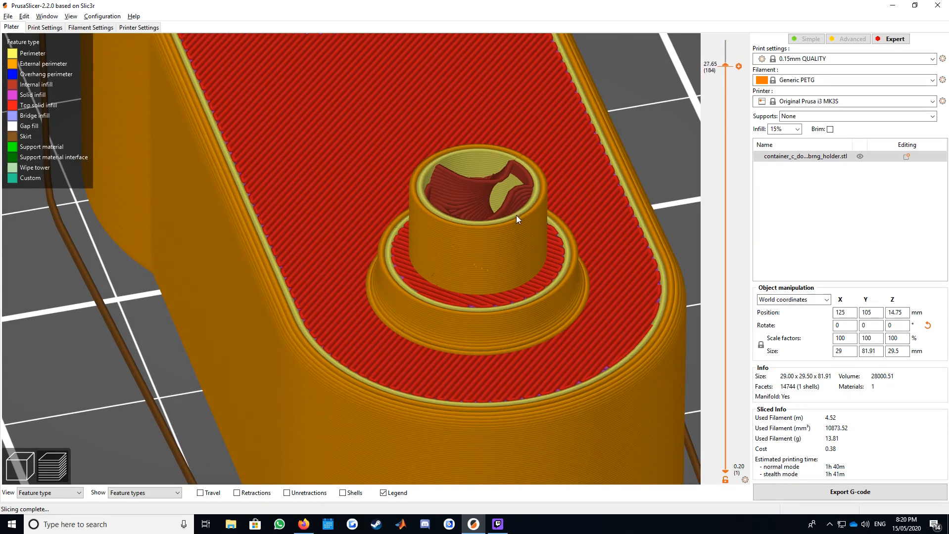
left_click_drag(725, 69, 727, 38)
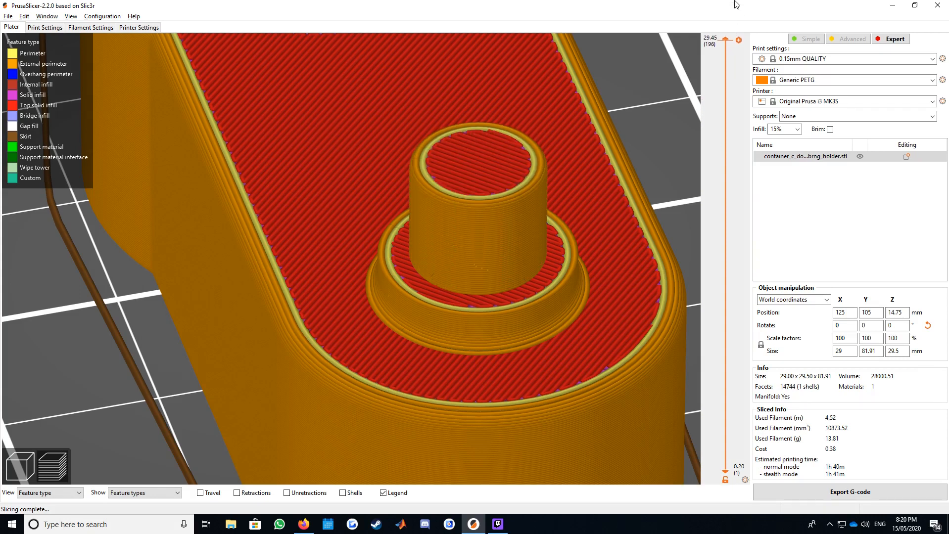
Set the print's perimeters to 5, re-slice the model, and examine its walls and infill down to layer 44
left_click(45, 28)
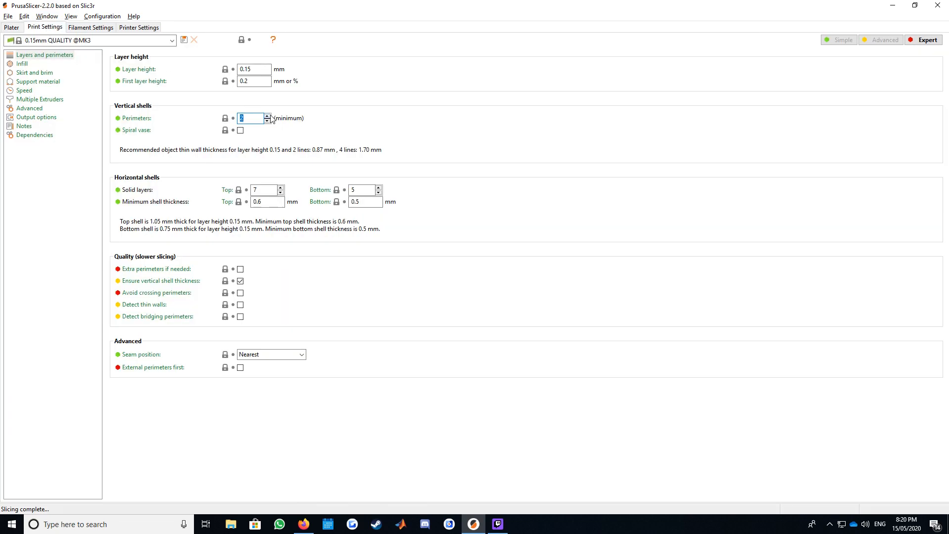
type("5")
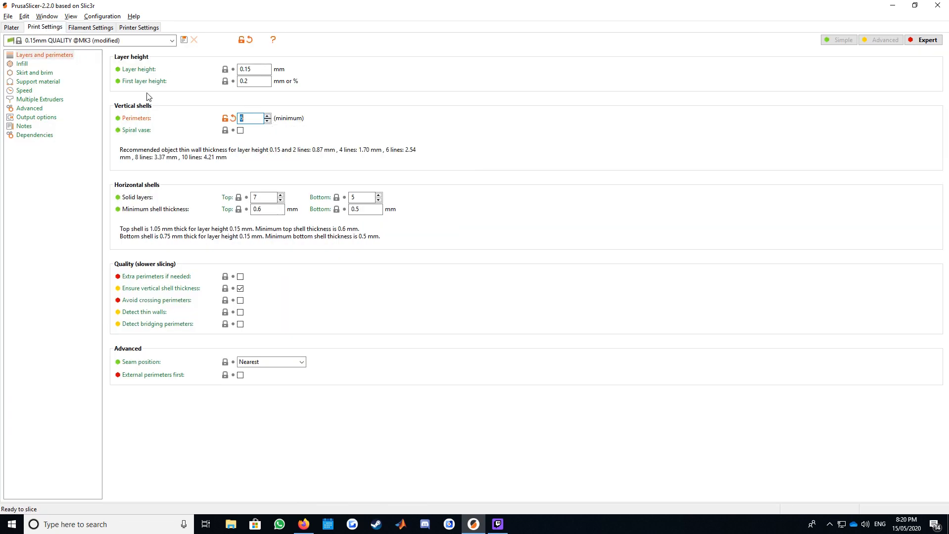
left_click(12, 27)
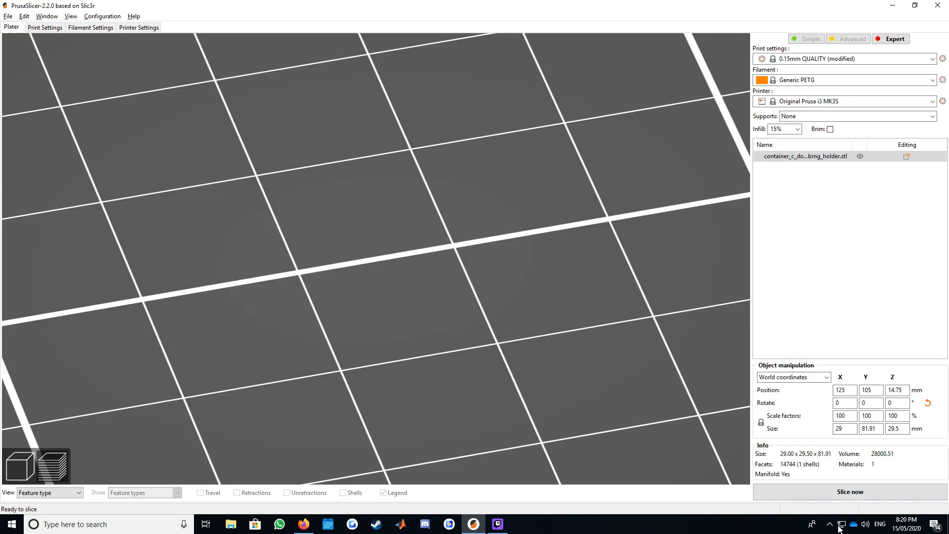
left_click(850, 492)
scroll(641, 270, "down", 4)
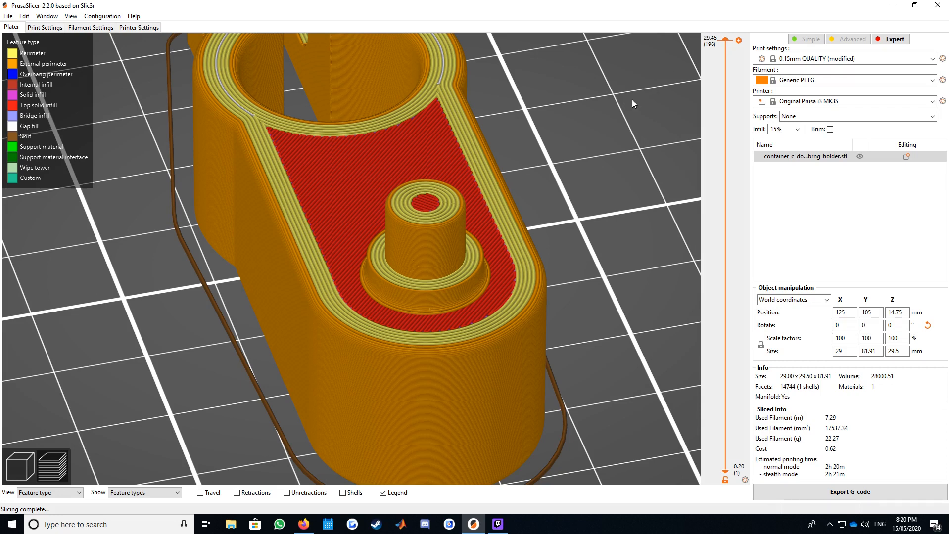
left_click_drag(728, 42, 757, 376)
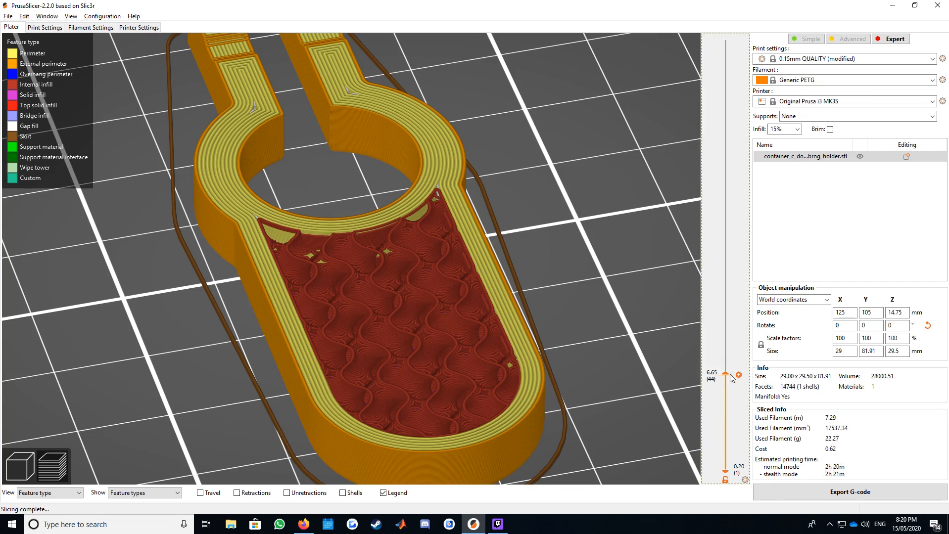
left_click_drag(725, 375, 741, 18)
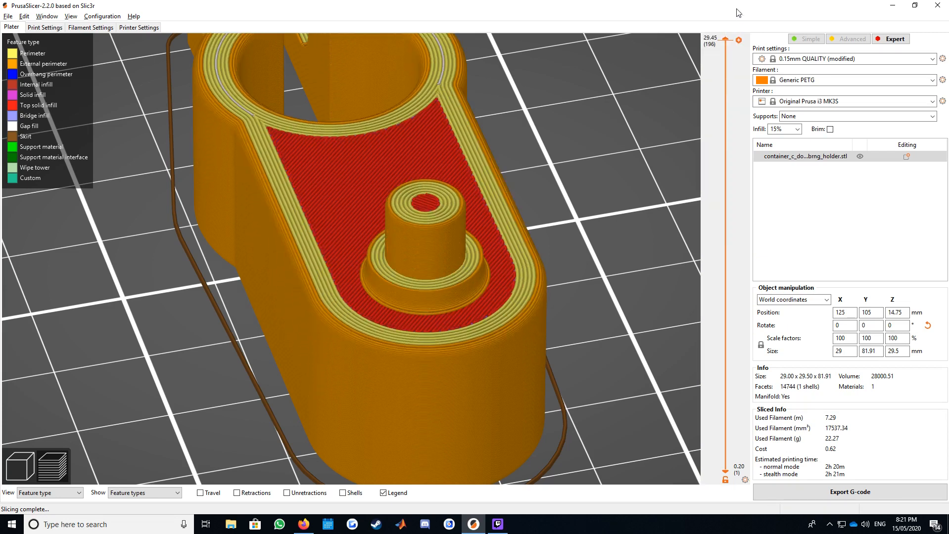
Set the print's perimeters back to 2 and preview the re-sliced part at full height
left_click(43, 27)
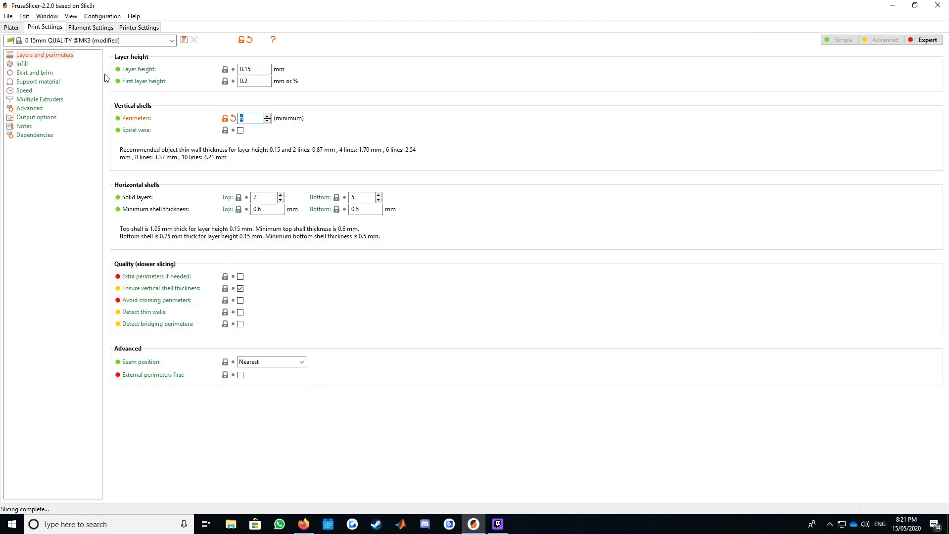
left_click(267, 122)
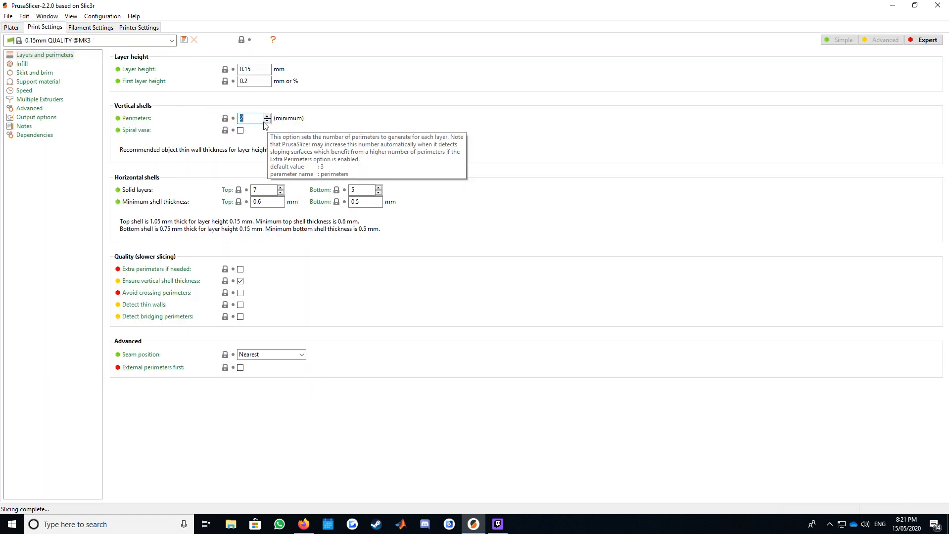
left_click(18, 28)
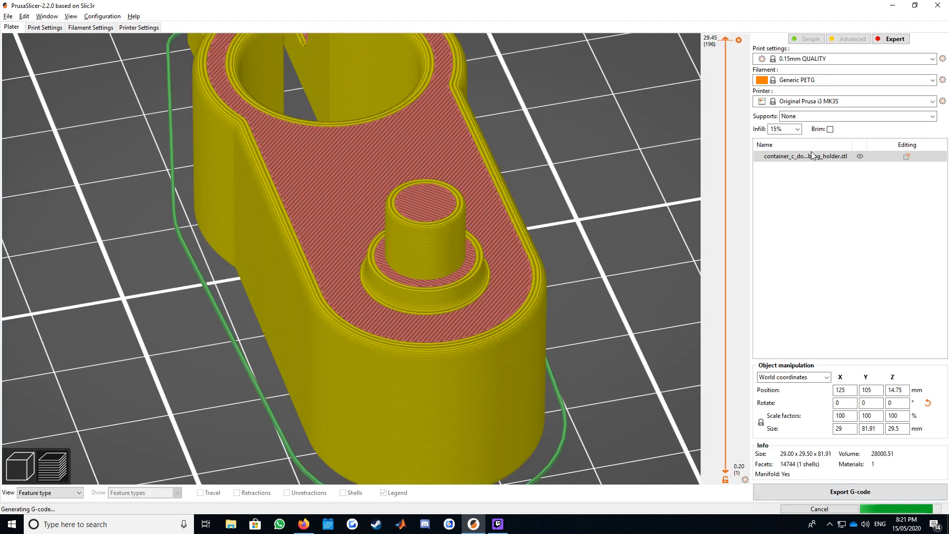
left_click_drag(728, 42, 739, 20)
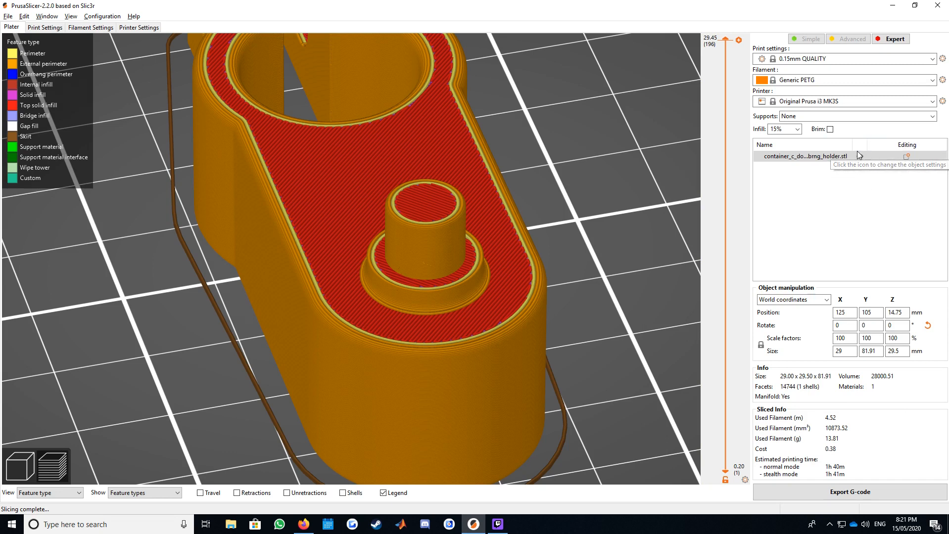
Add a height range modifier to the bearing holder and select its range entry for editing
left_click(909, 156)
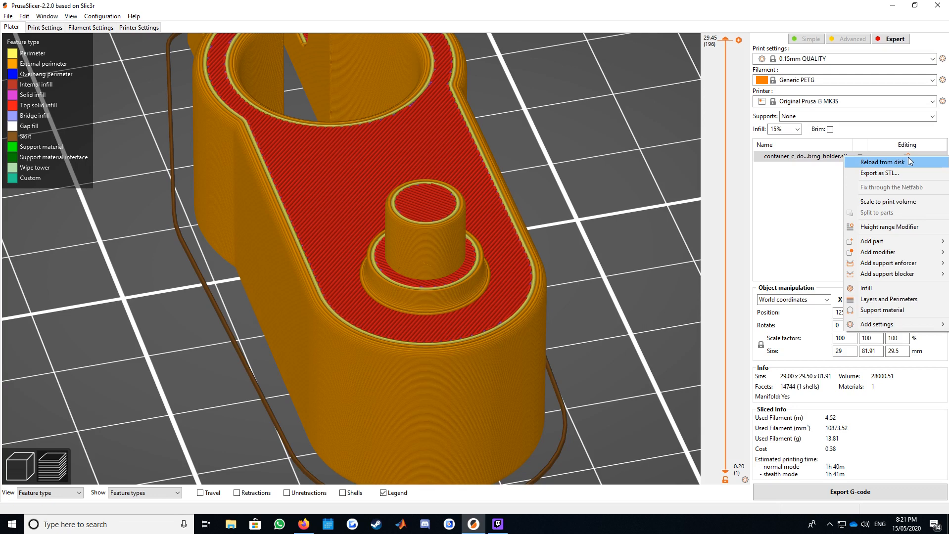
left_click(880, 229)
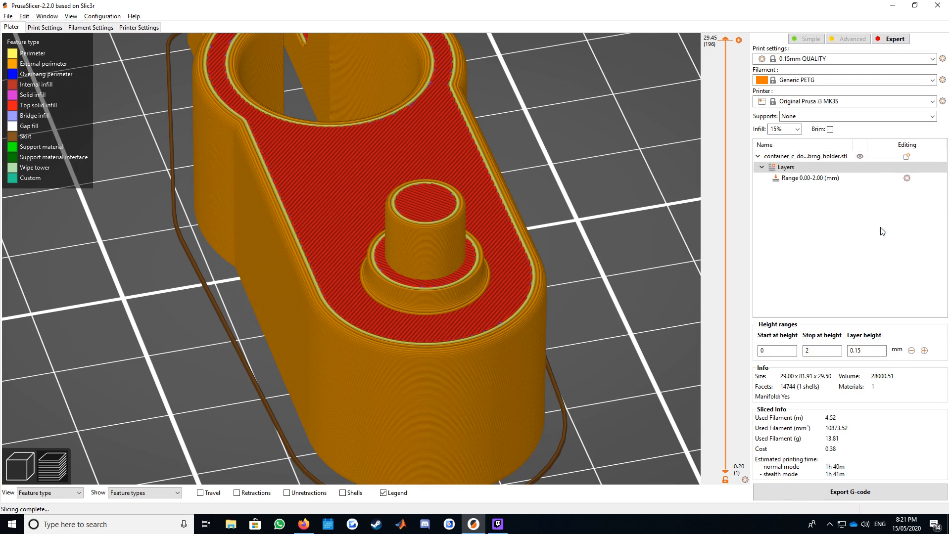
left_click(802, 179)
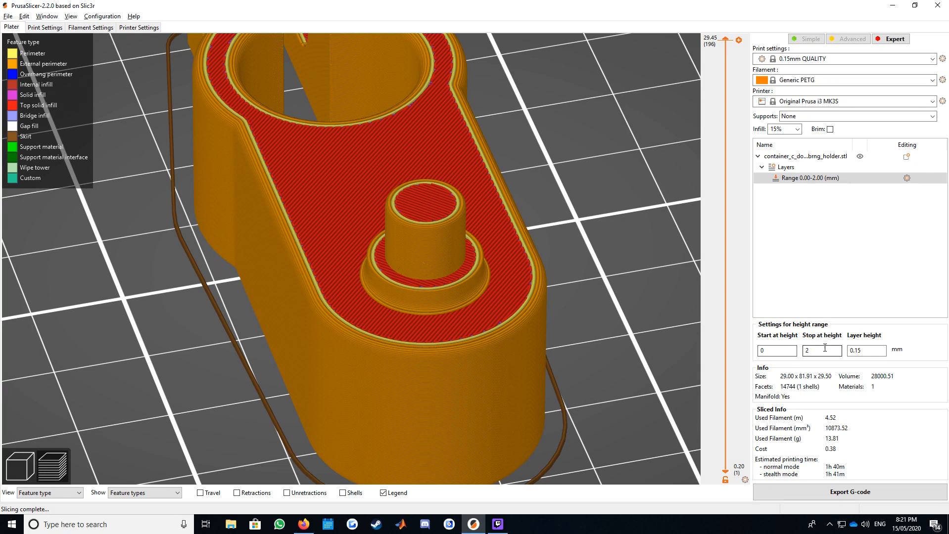
Raise the lower limit of the layer preview to 19.55 mm to find the start height of the section around the peg's base
scroll(595, 251, "up", 3)
scroll(597, 250, "down", 6)
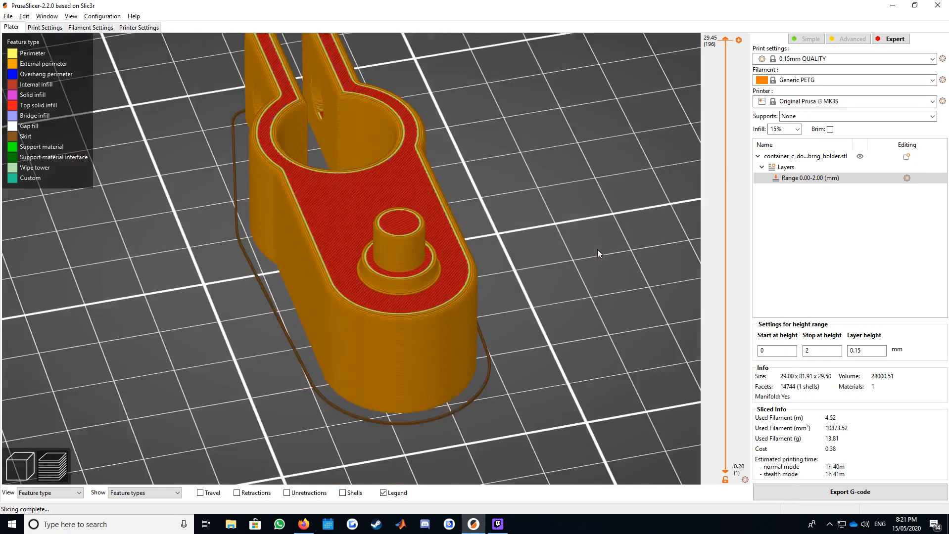
left_click_drag(590, 249, 591, 247)
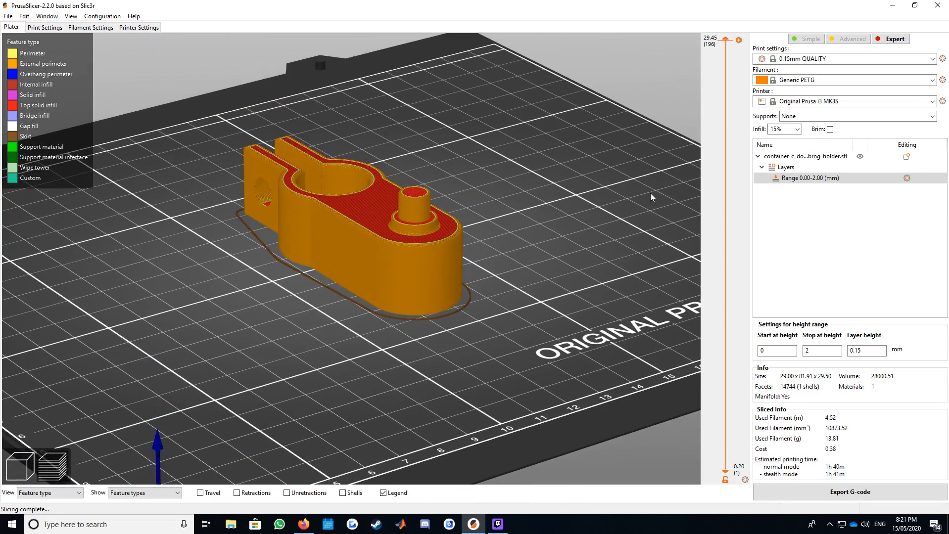
left_click(726, 474)
left_click_drag(726, 474, 714, 196)
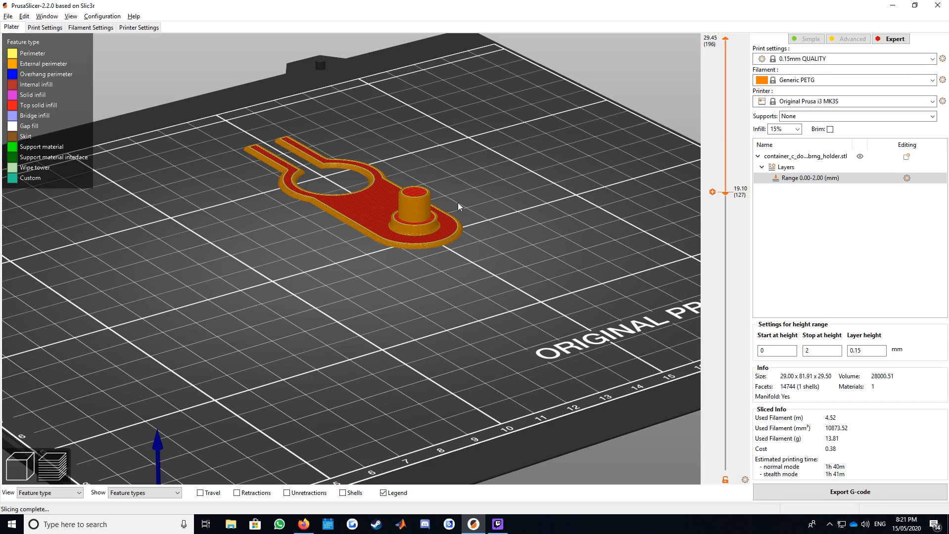
scroll(460, 204, "up", 5)
left_click_drag(623, 161, 623, 165)
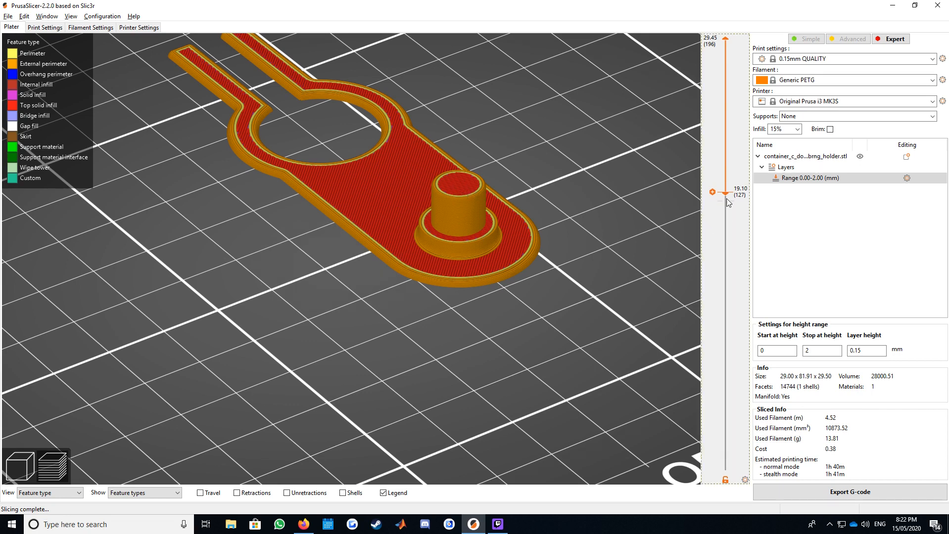
mouse_move(728, 194)
left_mouse_down()
mouse_move(726, 179)
mouse_move(720, 184)
left_mouse_up()
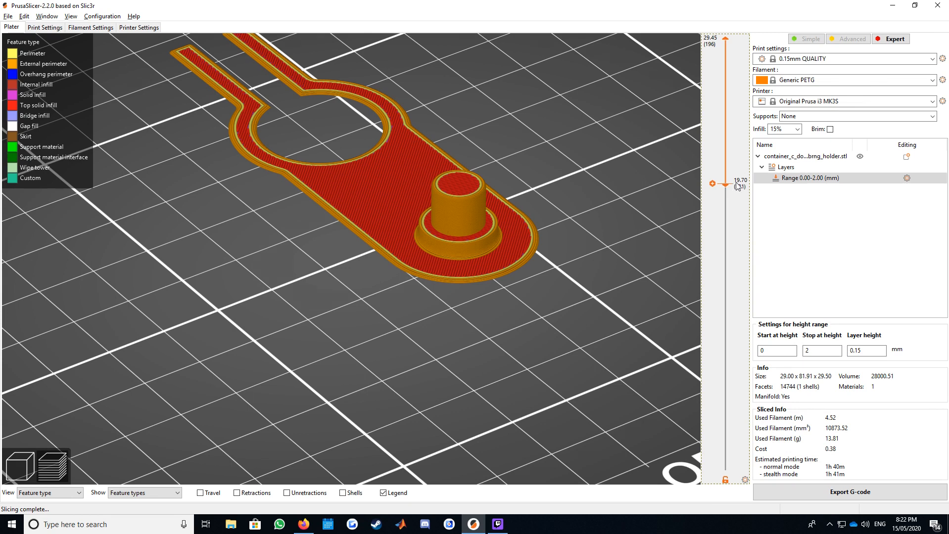
scroll(728, 190, "down", 1)
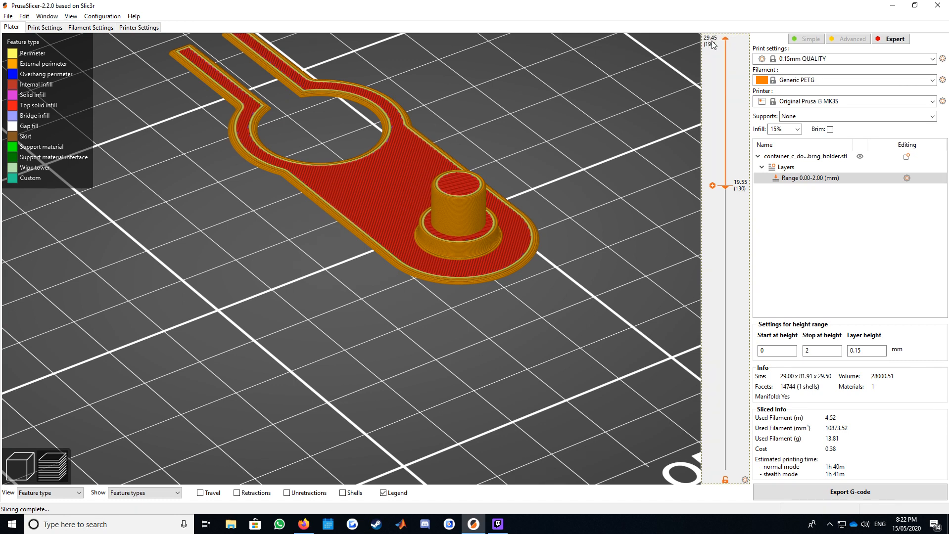
Set the height range to start at 19.55 mm and stop at 29.45 mm, re-slice, and show all layers from the first one
left_click(789, 352)
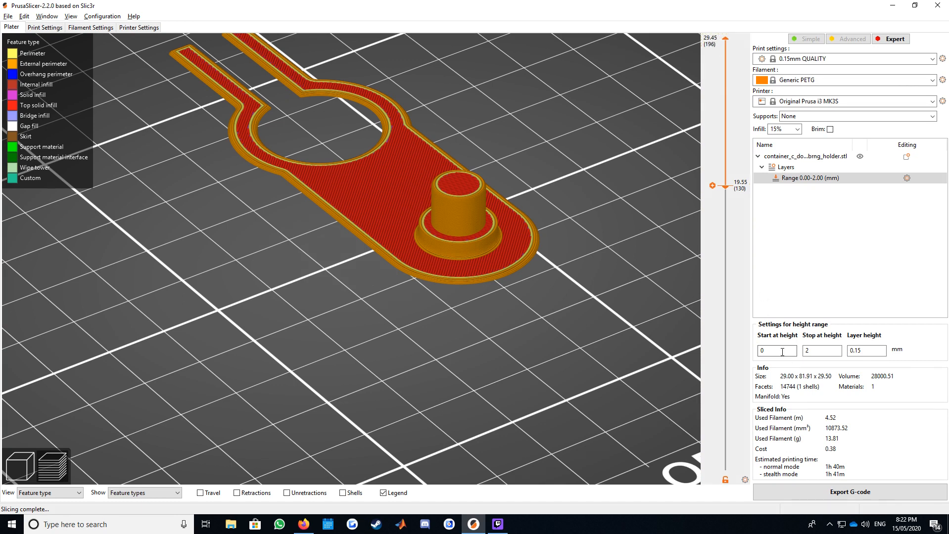
type("19.55")
left_click(822, 351)
type("0.05")
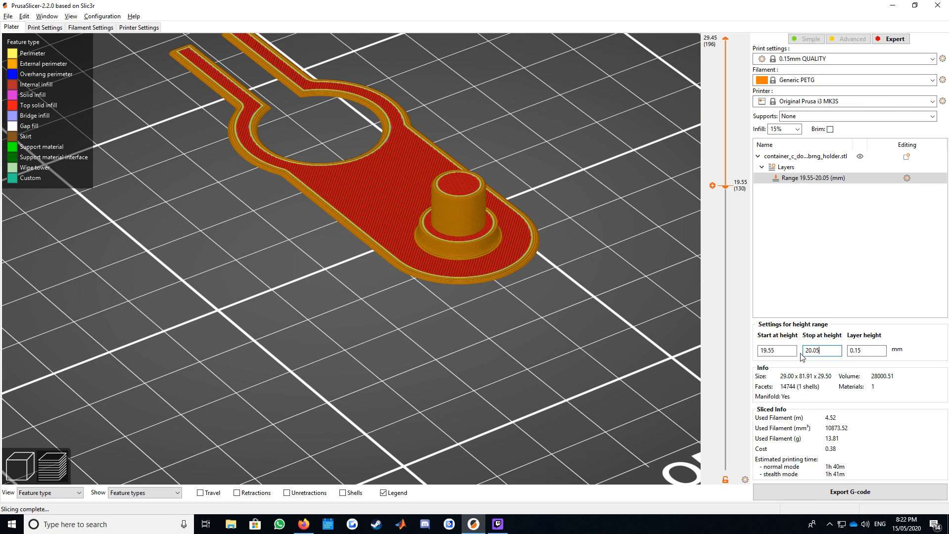
key("Return")
type("2")
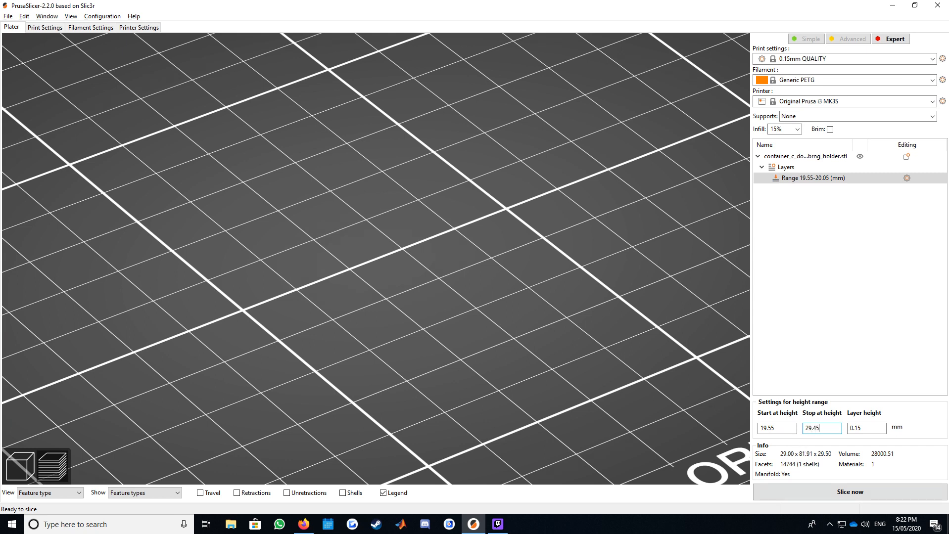
left_click(833, 491)
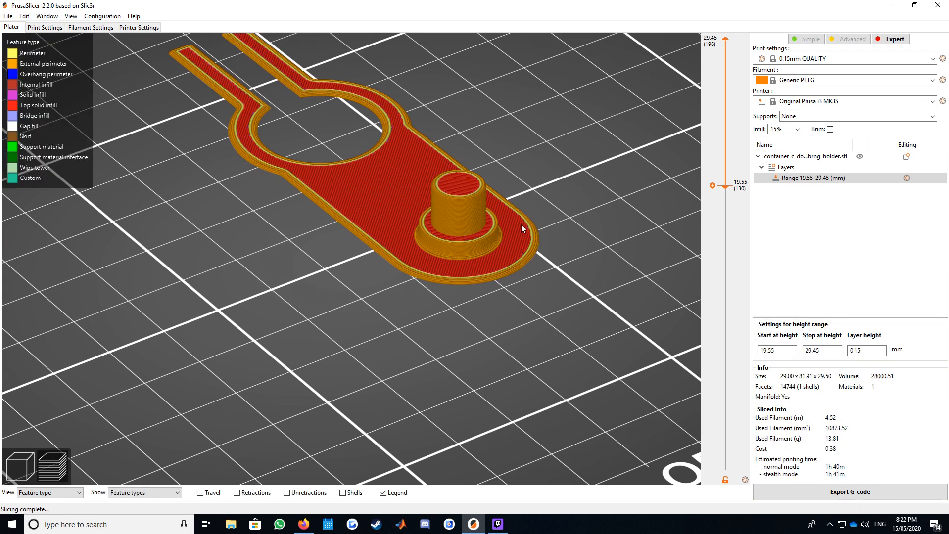
left_click_drag(727, 191, 736, 502)
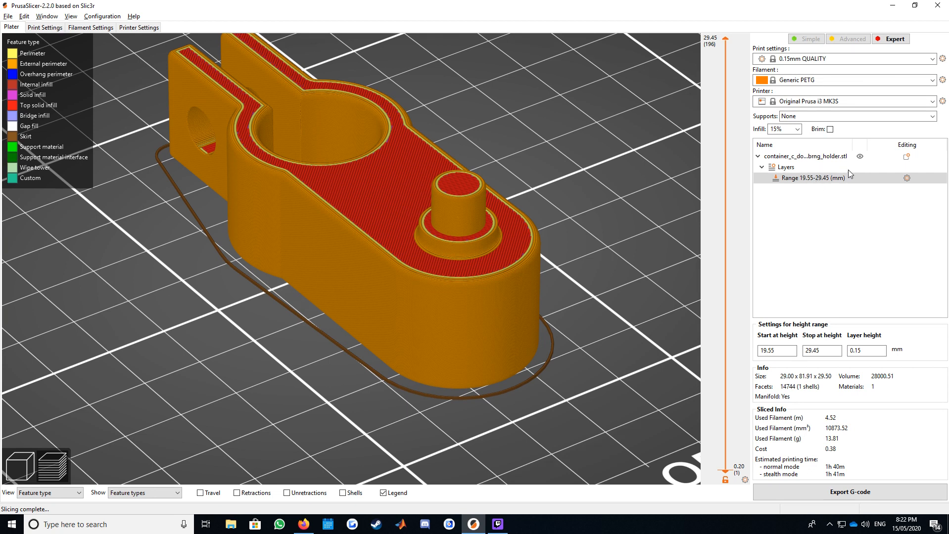
Add Infill and Layers and Perimeters settings to the height range and set its fill density to 60%
left_click(907, 179)
left_click(906, 185)
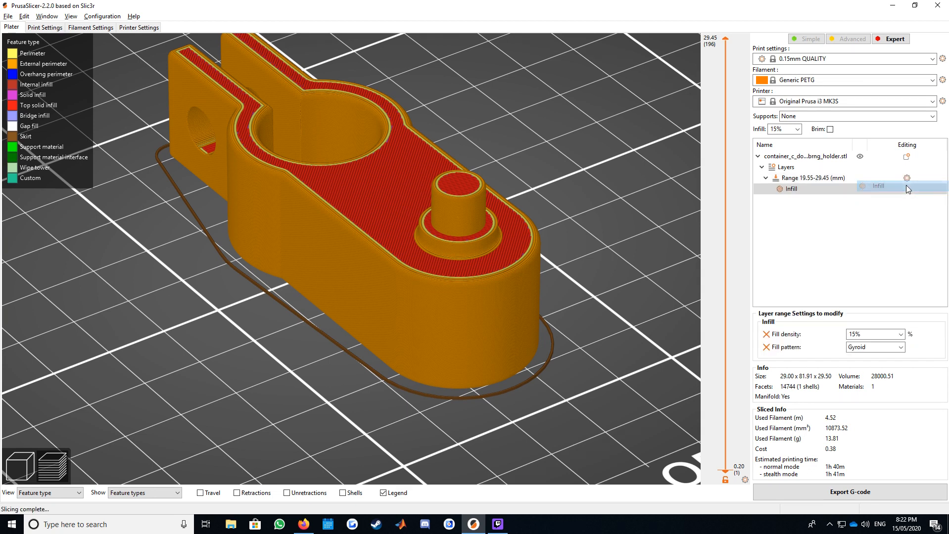
left_click(907, 179)
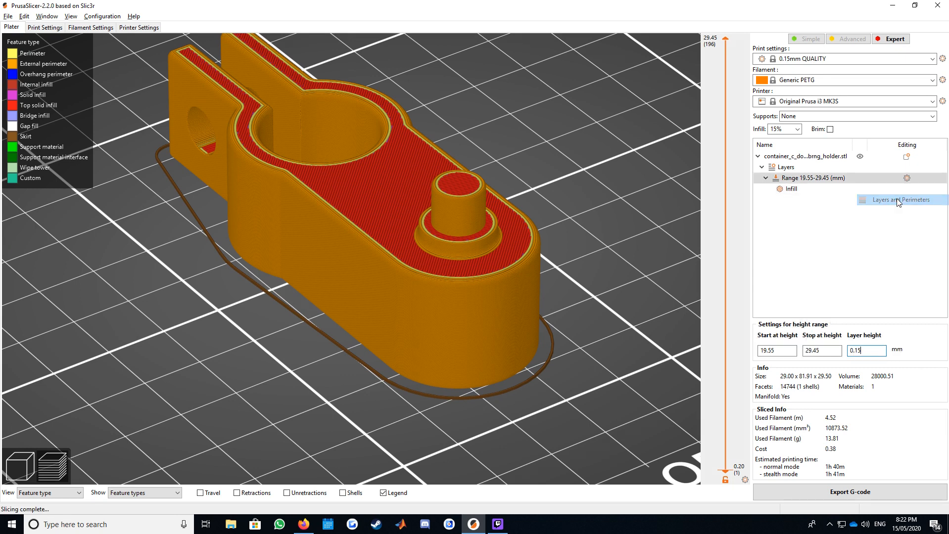
left_click(898, 200)
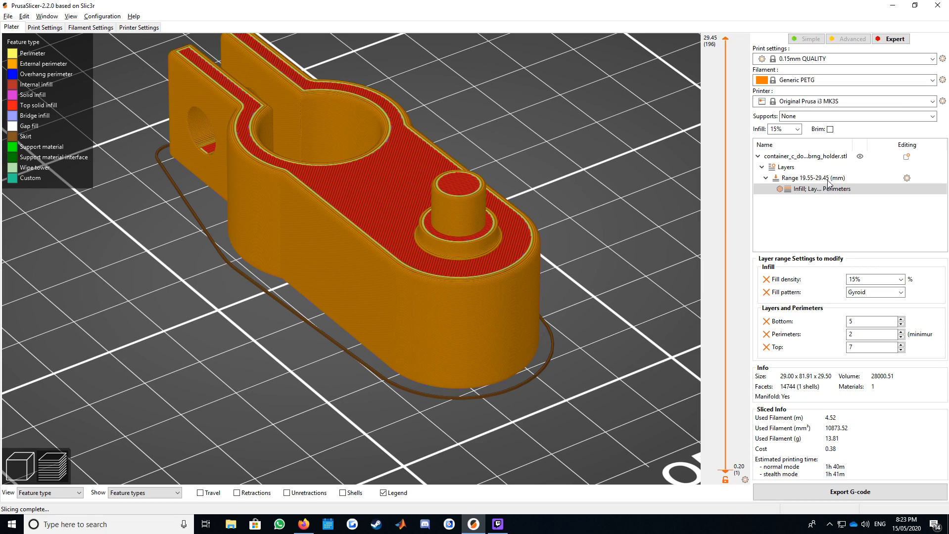
left_click(901, 280)
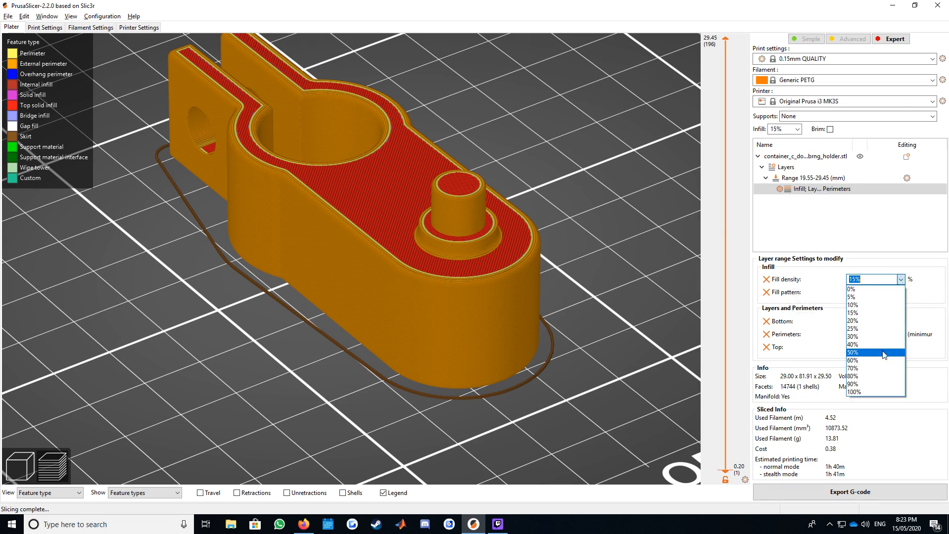
left_click(881, 363)
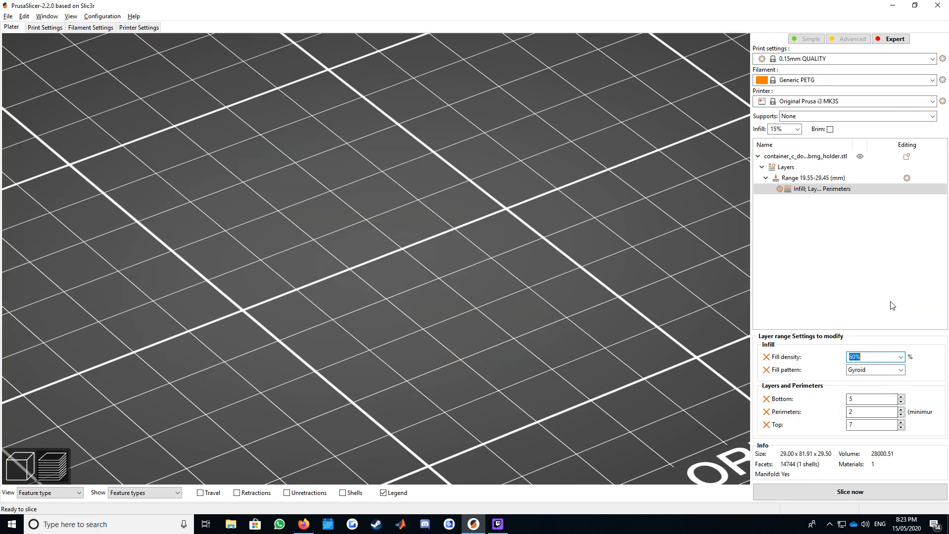
Set the height range's fill pattern to 3D Honeycomb and its perimeters to 5, and re-slice the model
left_click(901, 371)
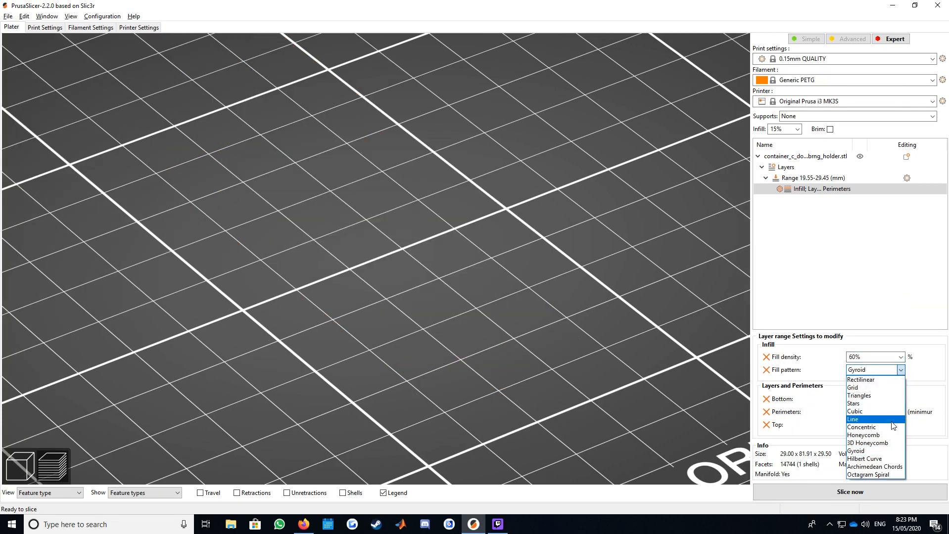
left_click(877, 444)
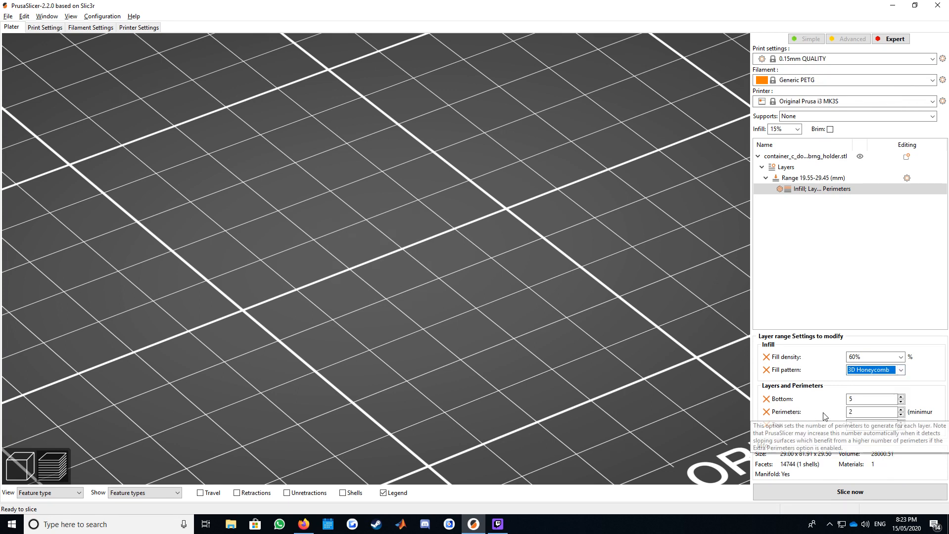
left_click(901, 410)
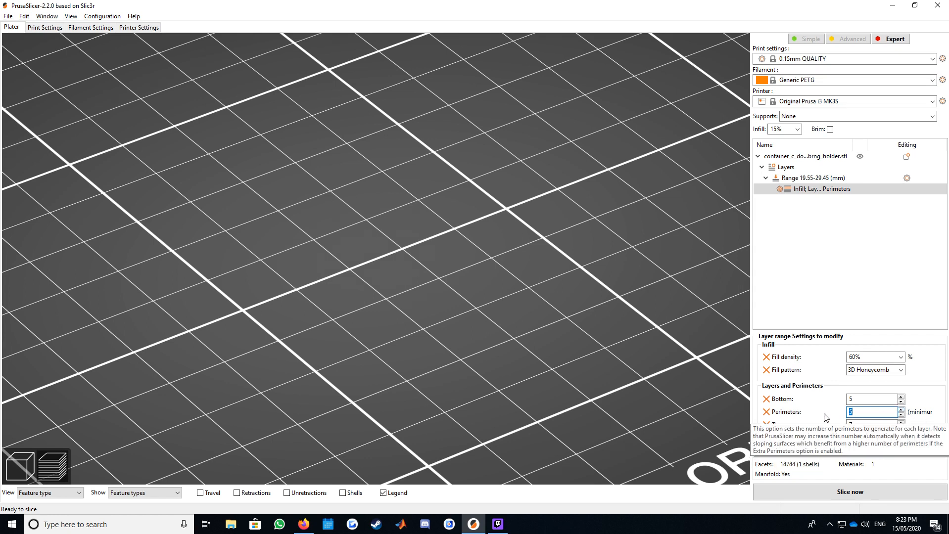
left_click(822, 491)
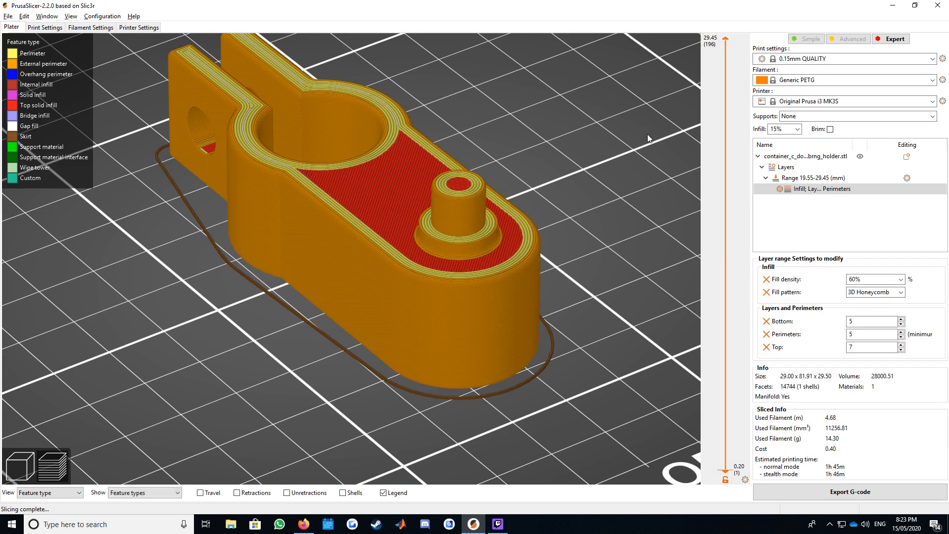
Lower the layer preview's upper limit to 22.85 mm, 19.55 mm and 19.85 mm to examine infill and perimeters where the height range starts
scroll(474, 187, "up", 5)
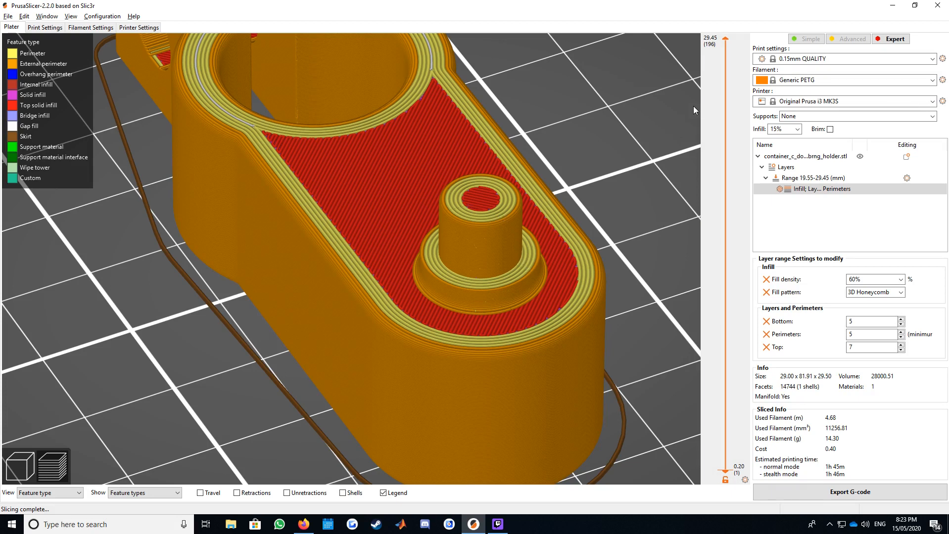
left_click_drag(727, 41, 715, 140)
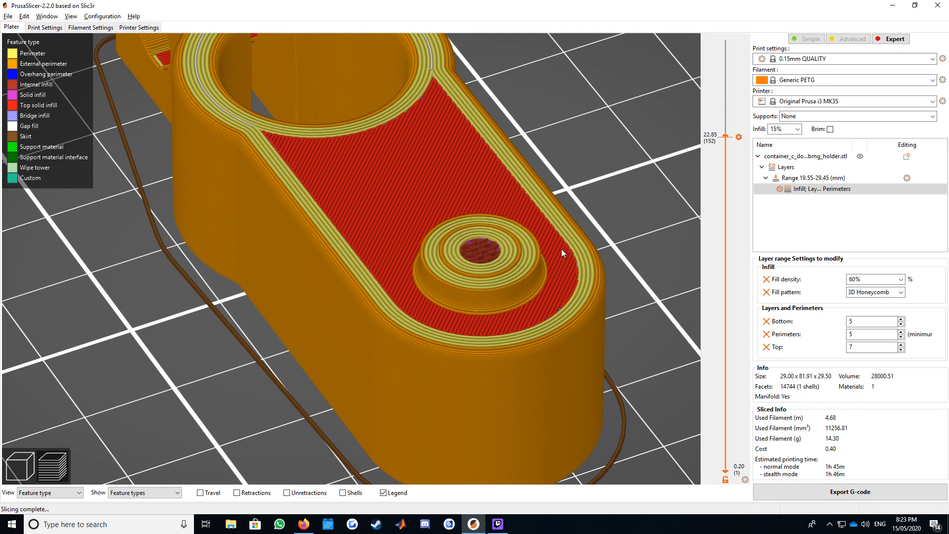
scroll(567, 247, "up", 3)
scroll(621, 203, "up", 1)
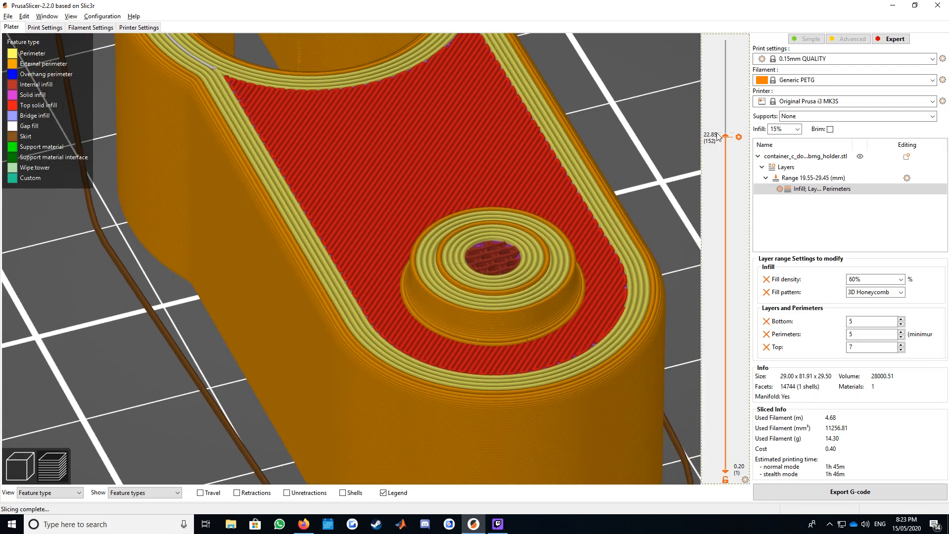
left_click_drag(726, 139, 719, 192)
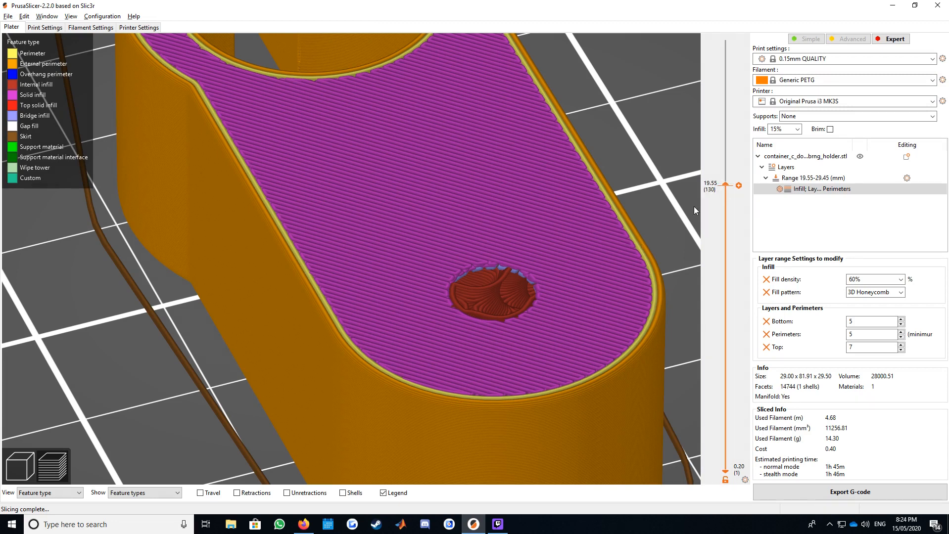
mouse_move(726, 190)
left_mouse_down()
mouse_move(714, 242)
mouse_move(721, 186)
left_mouse_up()
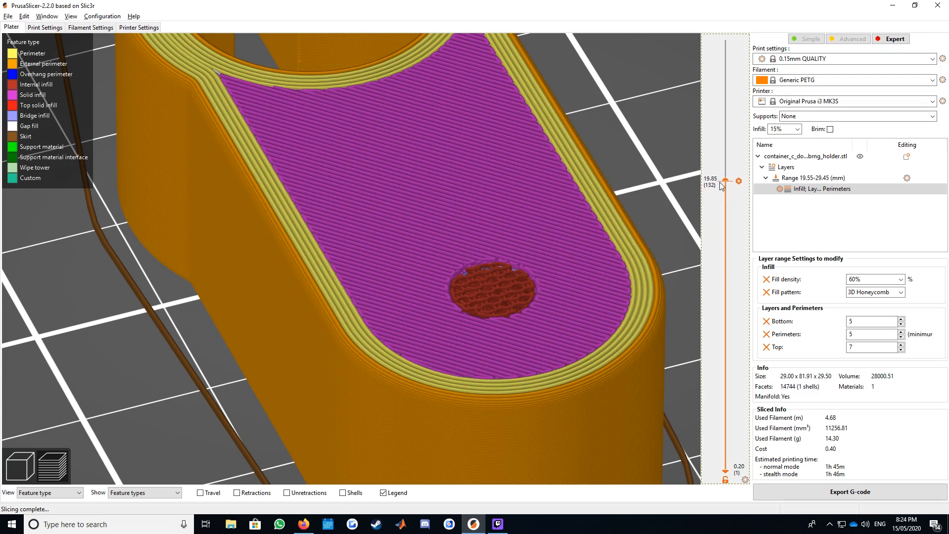
Show the layers up to 29.45 mm again and examine the whole sliced bearing holder
left_click_drag(721, 183, 730, 8)
scroll(646, 187, "down", 10)
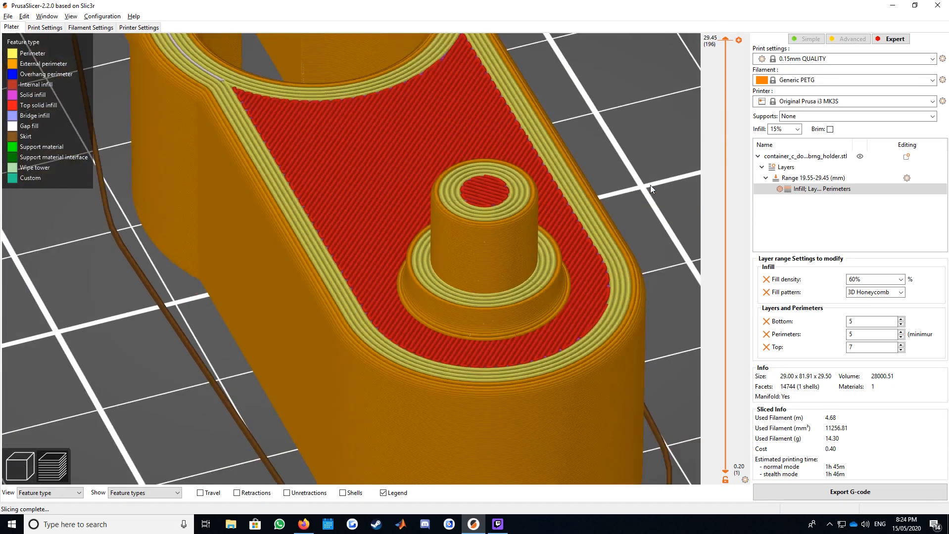
left_click_drag(545, 265, 619, 307)
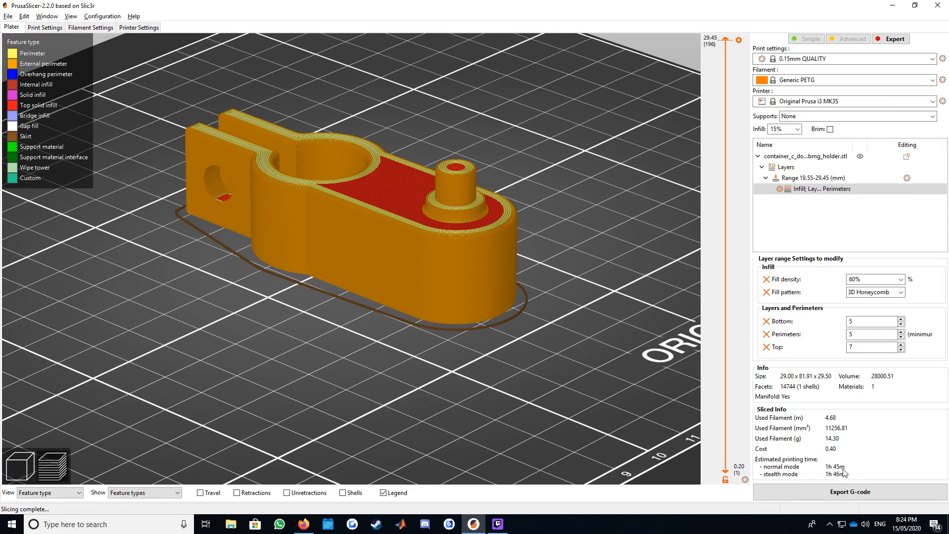
left_click_drag(643, 315, 639, 323)
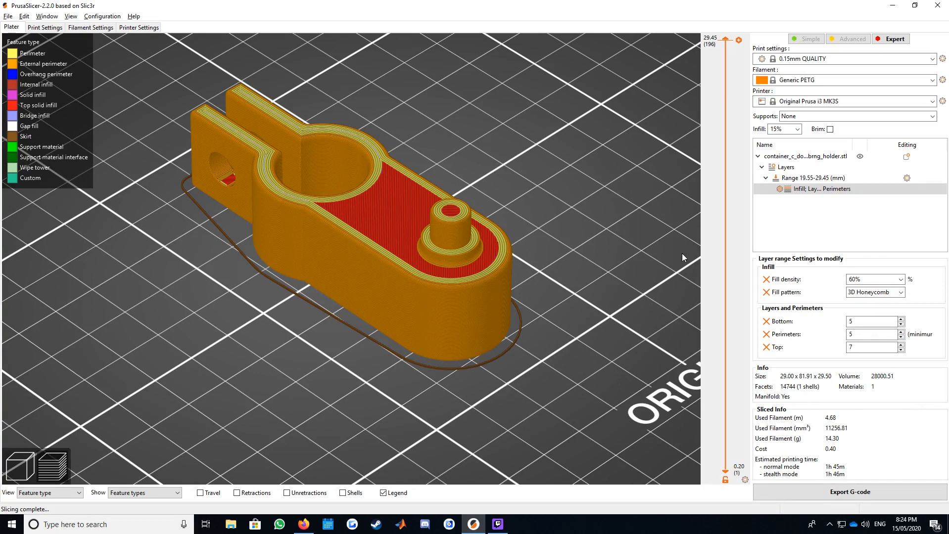